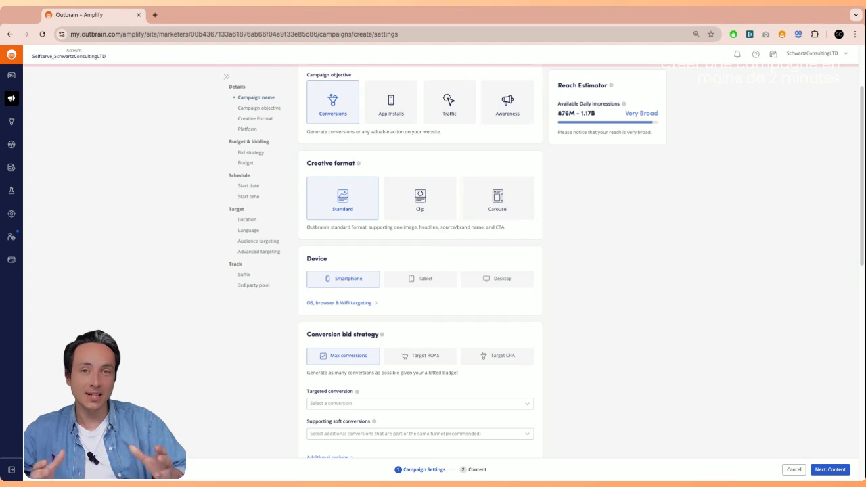
Set the targeted conversion to Purchase and add Page View as a supporting soft conversion.
{"action": "scroll", "coordinate": [517, 302], "scroll_direction": "down", "scroll_amount": 2}
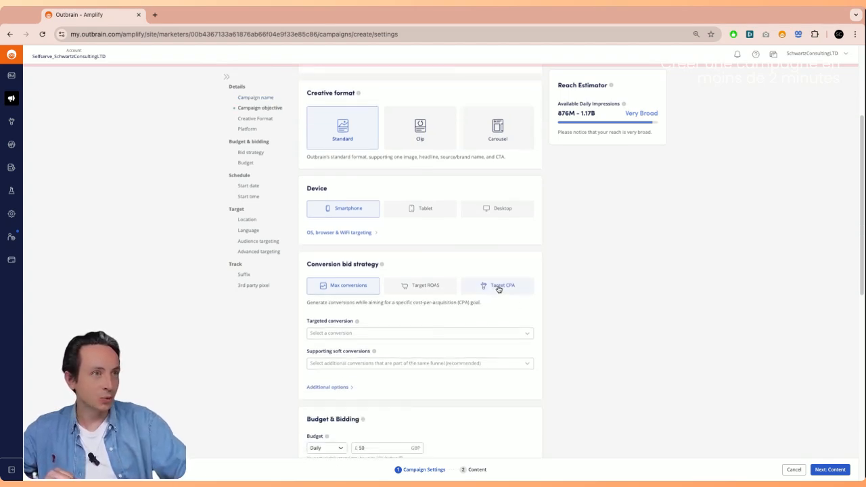
{"action": "scroll", "coordinate": [599, 346], "scroll_direction": "down", "scroll_amount": 2}
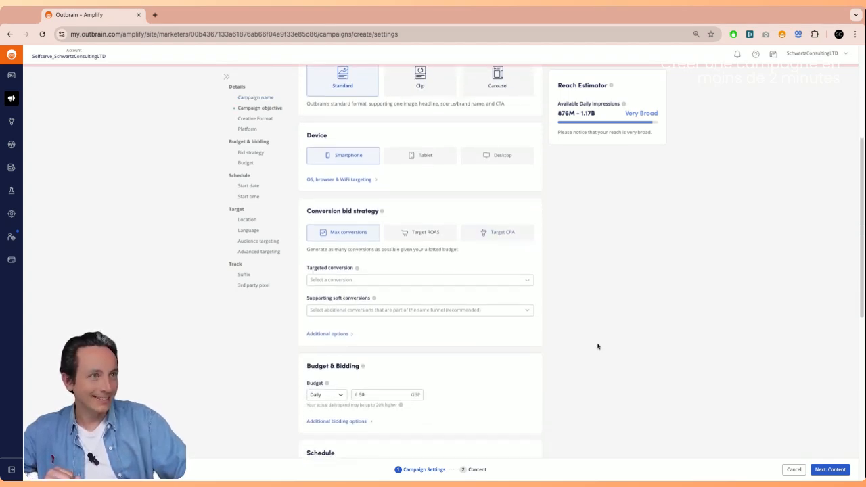
{"action": "left_click", "coordinate": [388, 285]}
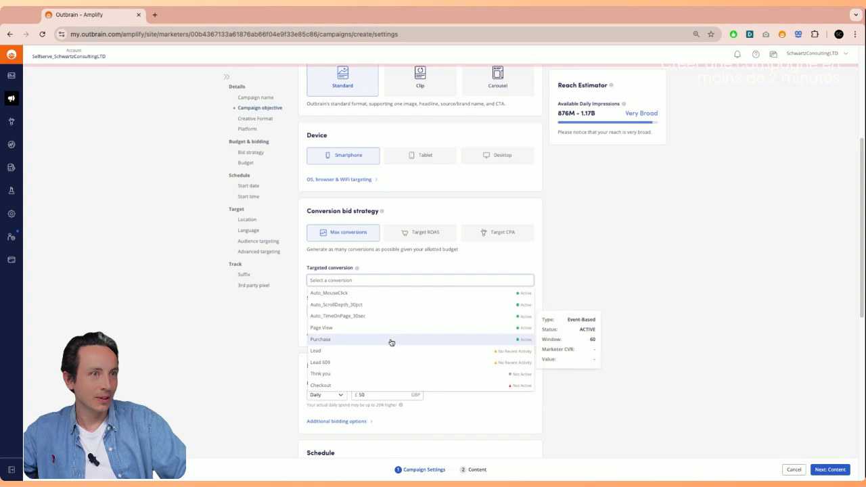
{"action": "left_click", "coordinate": [391, 342]}
{"action": "left_click", "coordinate": [398, 314]}
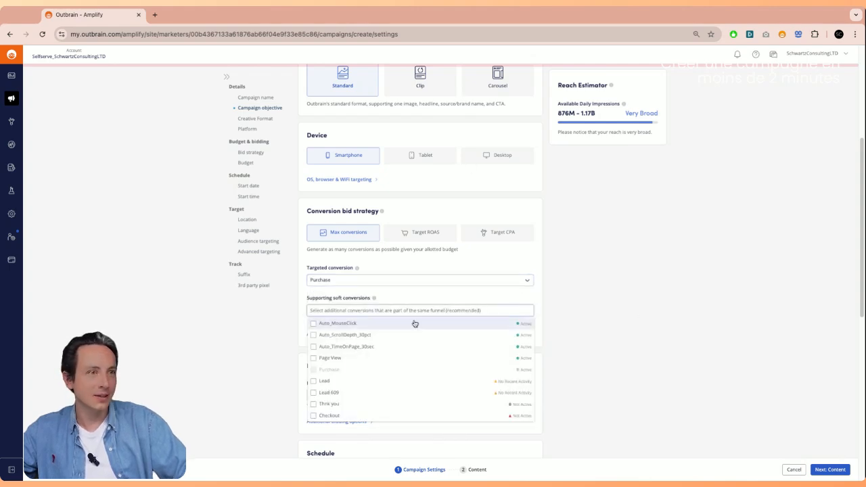
{"action": "left_click", "coordinate": [395, 357]}
{"action": "left_click", "coordinate": [691, 318]}
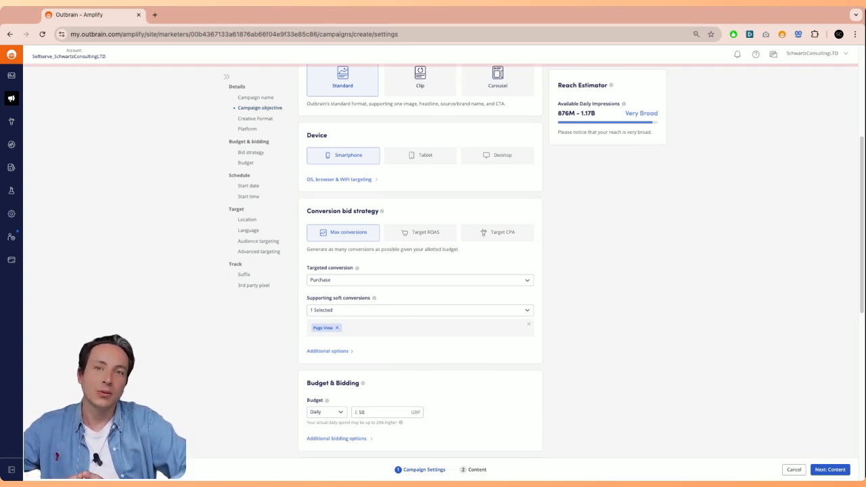
Expand the additional bidding options under Budget & Bidding and review the Max Average CPC setting.
{"action": "scroll", "coordinate": [681, 309], "scroll_direction": "down", "scroll_amount": 3}
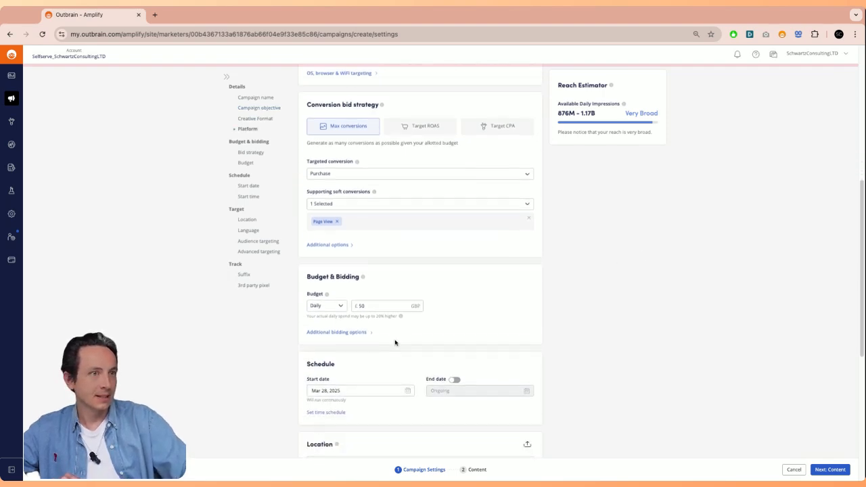
{"action": "left_click", "coordinate": [363, 333]}
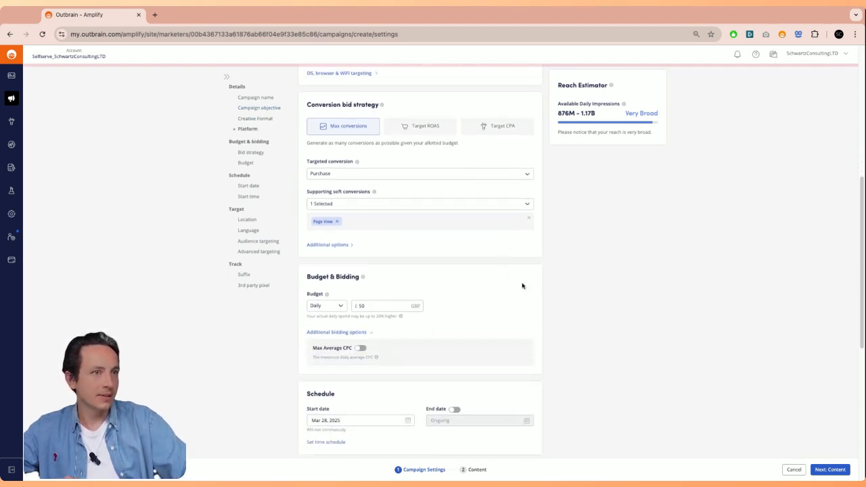
{"action": "scroll", "coordinate": [642, 314], "scroll_direction": "down", "scroll_amount": 2}
{"action": "scroll", "coordinate": [501, 222], "scroll_direction": "up", "scroll_amount": 2}
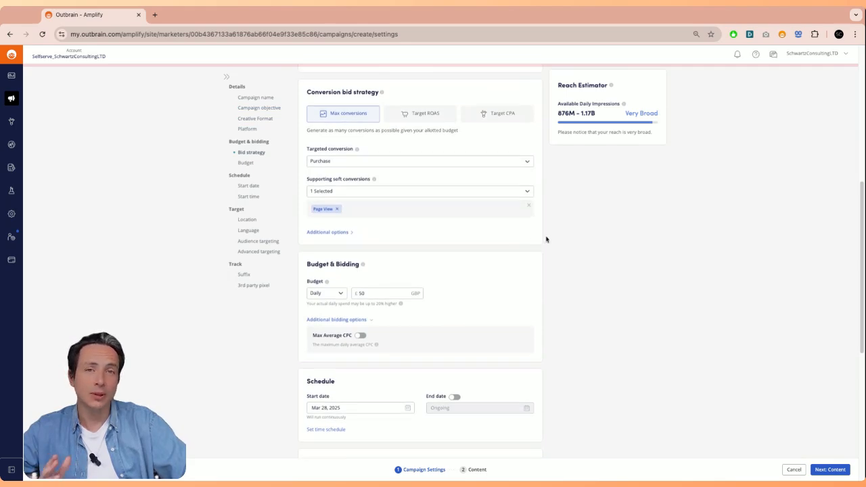
Set the campaign's target location to the country France.
{"action": "scroll", "coordinate": [547, 238], "scroll_direction": "down", "scroll_amount": 4}
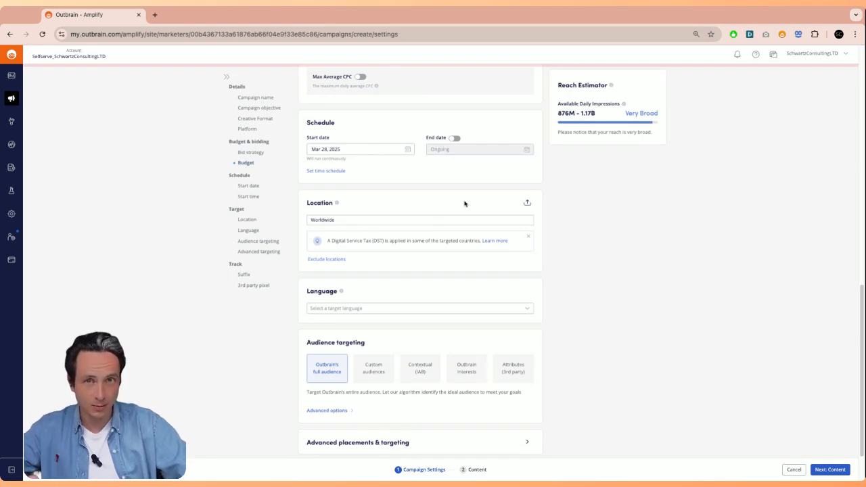
{"action": "left_click", "coordinate": [478, 219]}
{"action": "type", "text": "france"}
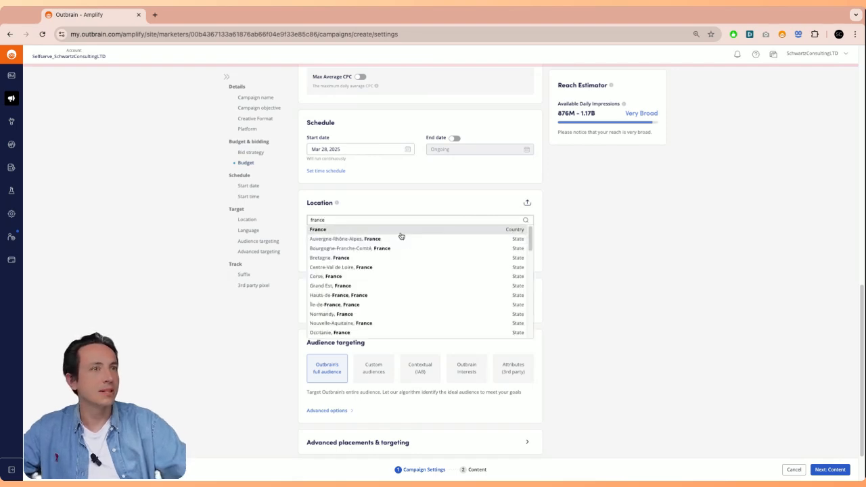
{"action": "left_click", "coordinate": [399, 230]}
Switch audience targeting to custom audiences and exclude the Purchase_segment conversion segment.
{"action": "scroll", "coordinate": [648, 279], "scroll_direction": "down", "scroll_amount": 1}
{"action": "scroll", "coordinate": [649, 279], "scroll_direction": "down", "scroll_amount": 1}
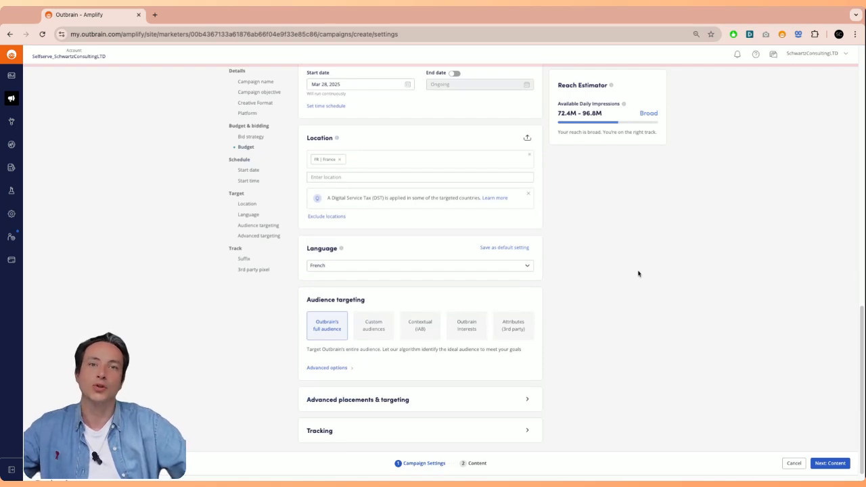
{"action": "scroll", "coordinate": [638, 274], "scroll_direction": "down", "scroll_amount": 1}
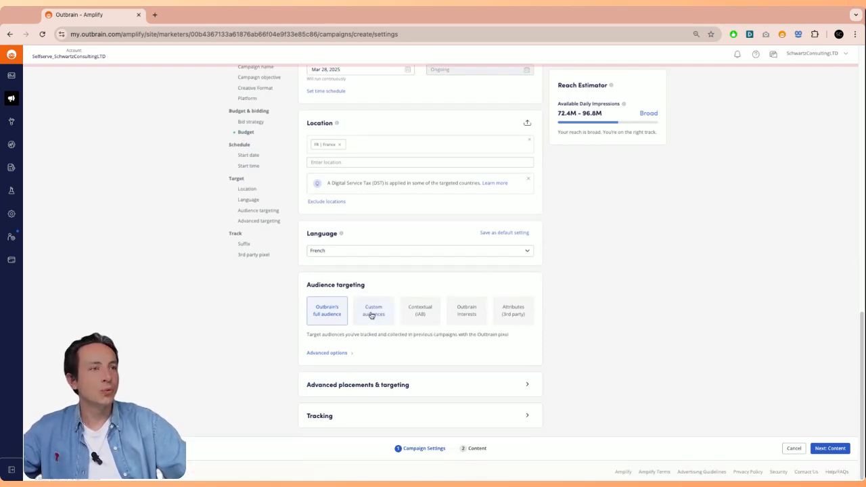
{"action": "left_click", "coordinate": [349, 355]}
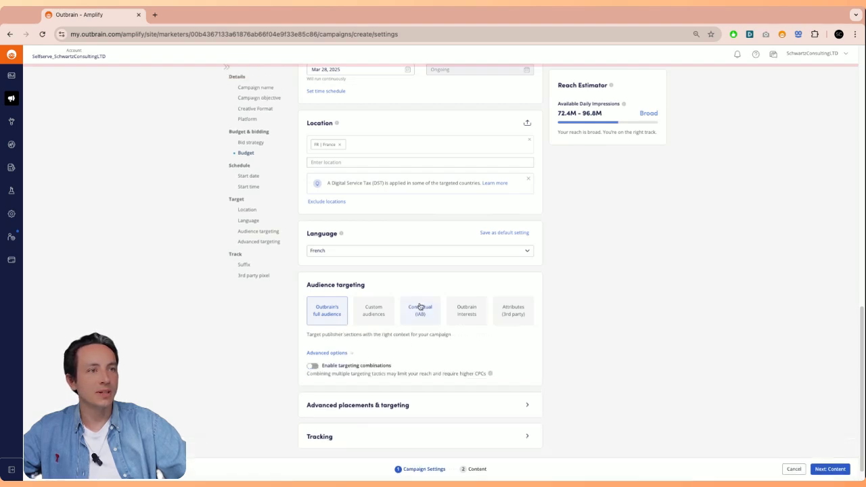
{"action": "left_click", "coordinate": [383, 322]}
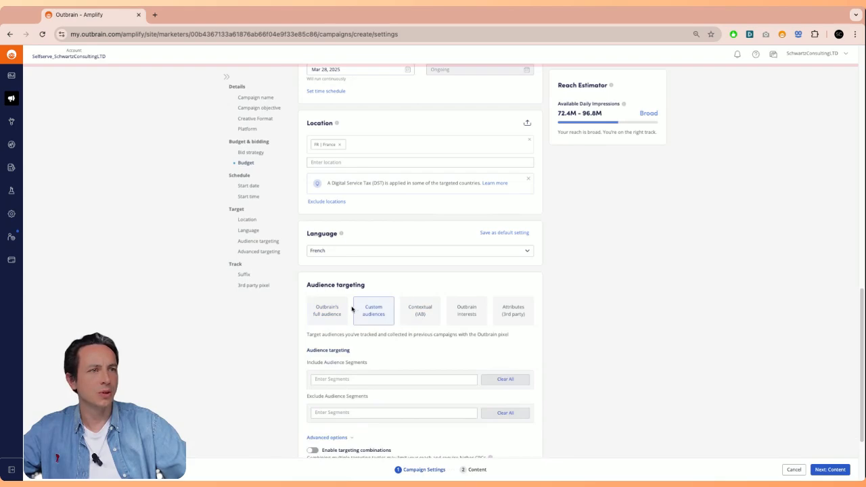
{"action": "scroll", "coordinate": [406, 318], "scroll_direction": "down", "scroll_amount": 1}
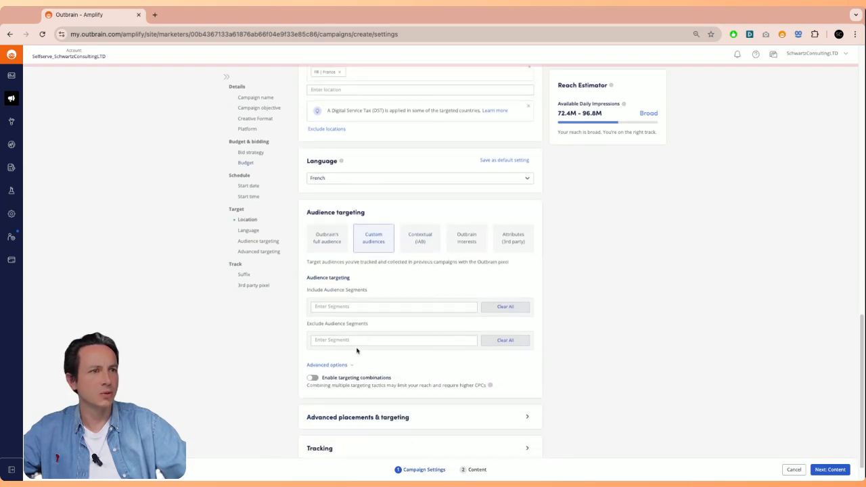
{"action": "left_click", "coordinate": [393, 342]}
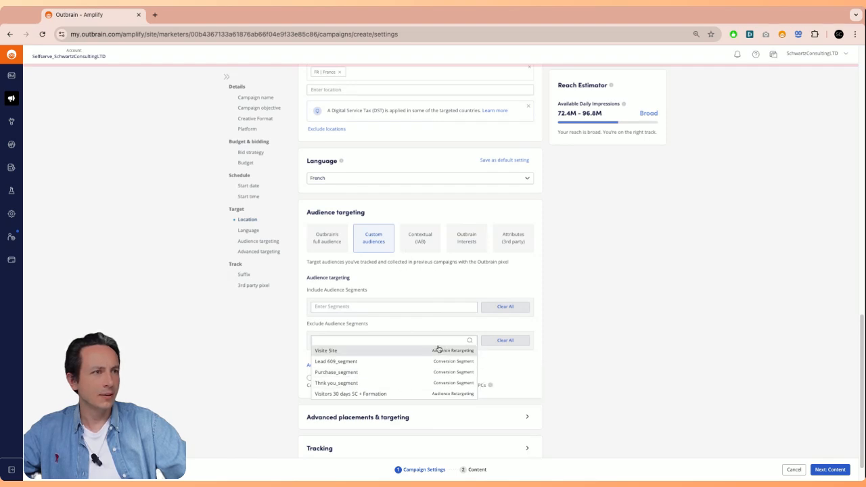
{"action": "left_click", "coordinate": [391, 373]}
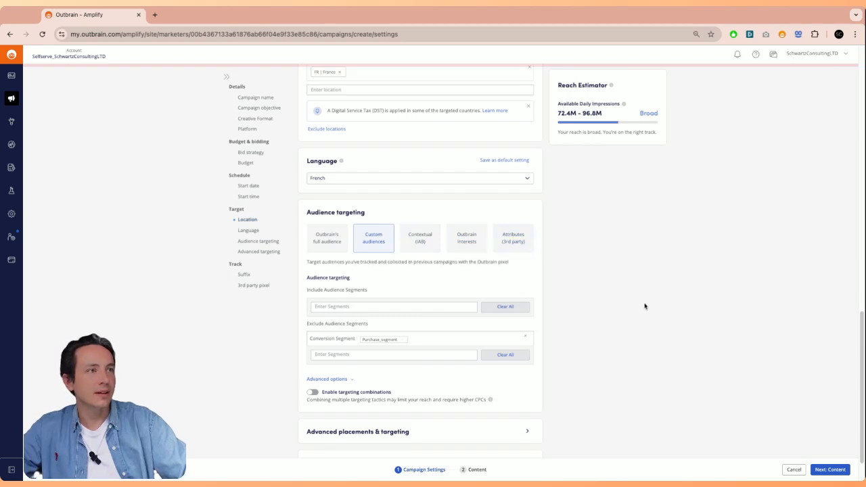
Expand the advanced placements and targeting section and review the MSN and AdBlock options.
{"action": "scroll", "coordinate": [634, 304], "scroll_direction": "down", "scroll_amount": 1}
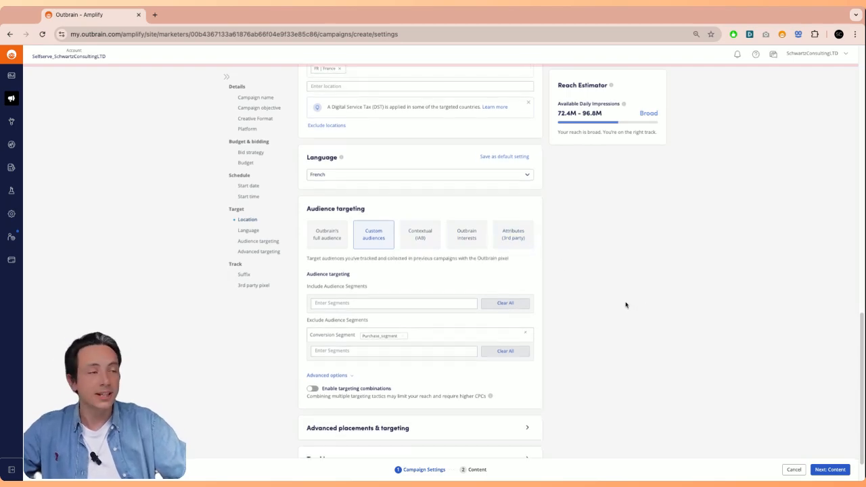
{"action": "scroll", "coordinate": [625, 305], "scroll_direction": "down", "scroll_amount": 3}
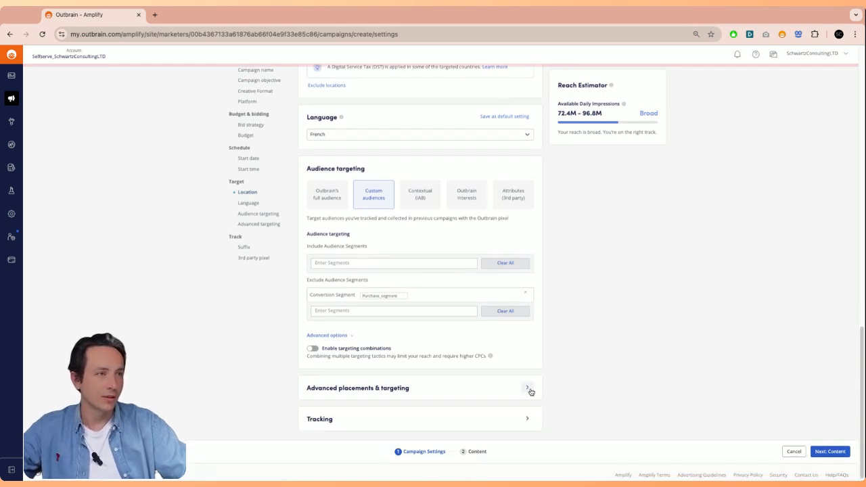
{"action": "left_click", "coordinate": [531, 389]}
{"action": "scroll", "coordinate": [629, 304], "scroll_direction": "down", "scroll_amount": 3}
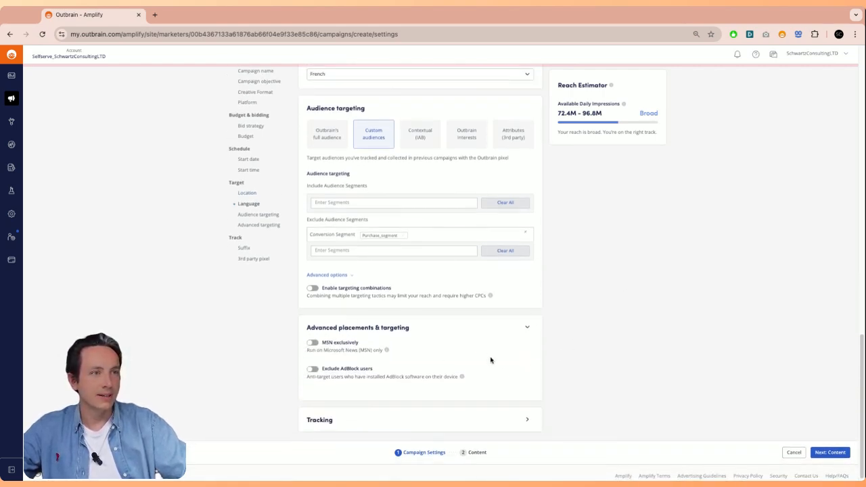
Paste the tracking suffix with the Outbrain click ID, ad title, ad ID and campaign ID parameters, and continue to the campaign content.
{"action": "scroll", "coordinate": [557, 336], "scroll_direction": "down", "scroll_amount": 1}
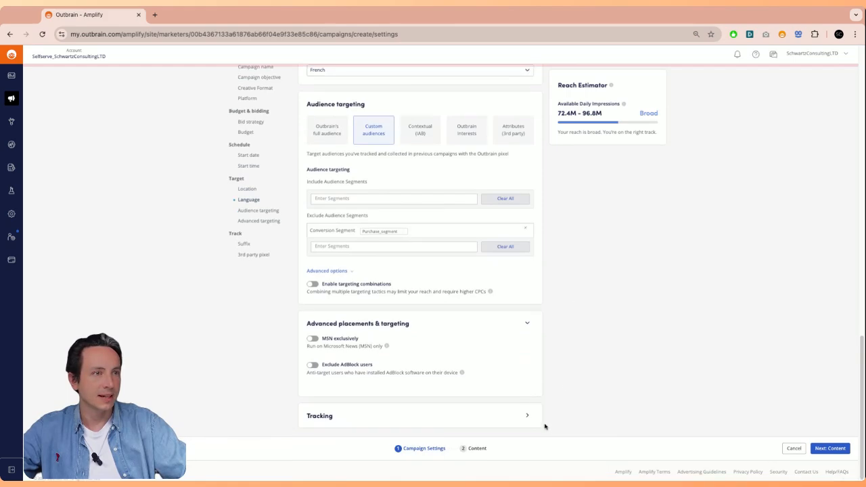
{"action": "left_click", "coordinate": [529, 418]}
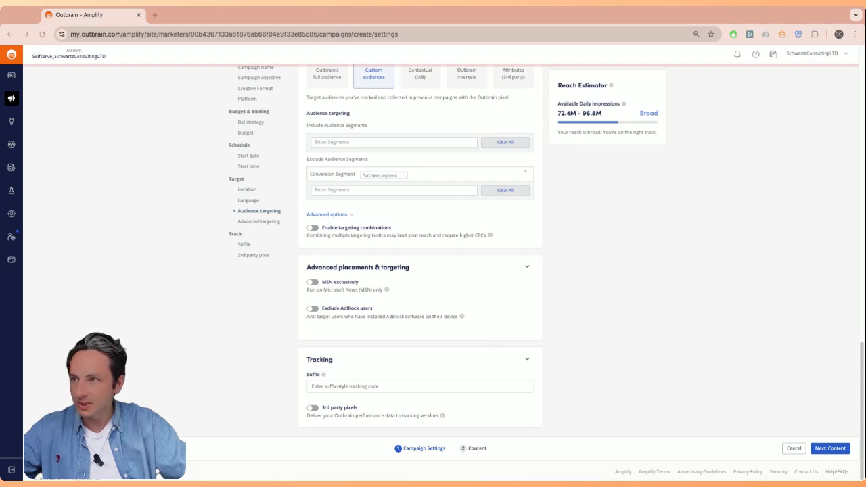
{"action": "left_click", "coordinate": [356, 384]}
{"action": "key", "text": "ctrl+v"}
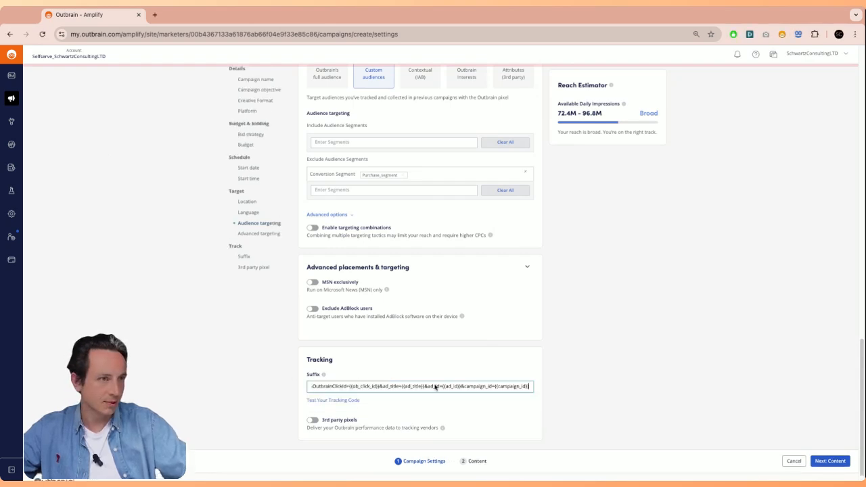
{"action": "left_click", "coordinate": [823, 463]}
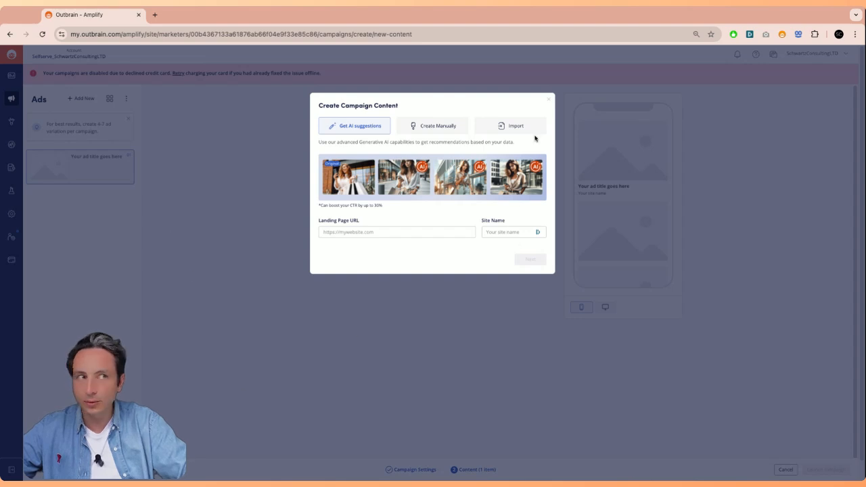
{"action": "left_click", "coordinate": [549, 98]}
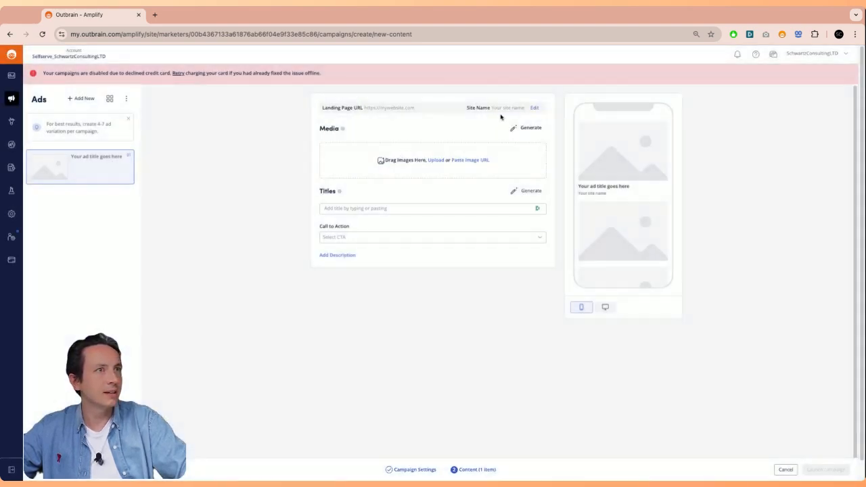
{"action": "left_click", "coordinate": [538, 107]}
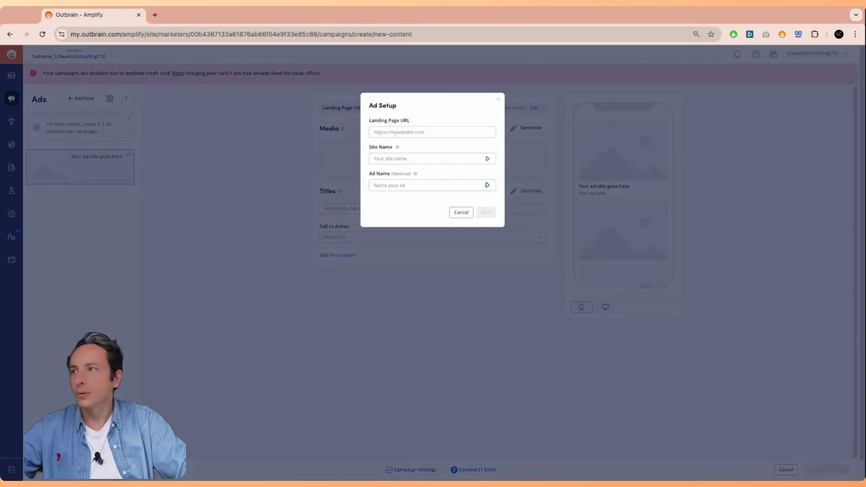
{"action": "left_click", "coordinate": [368, 134]}
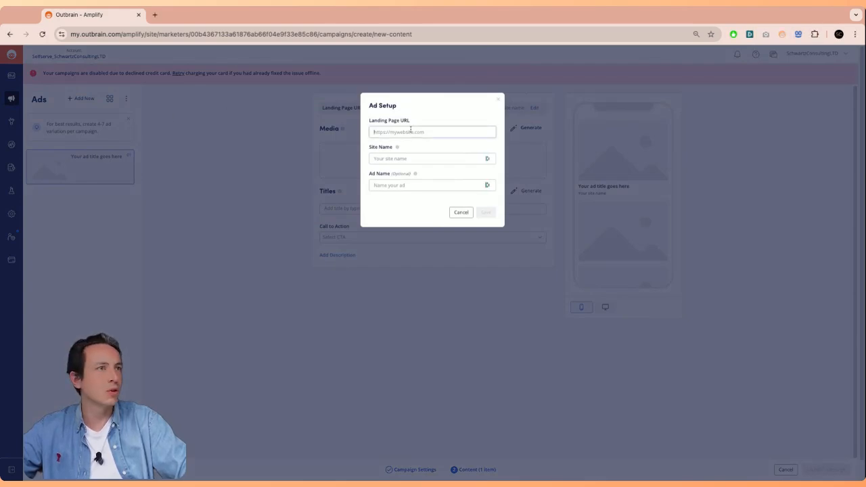
{"action": "type", "text": "https://www.formation-nativeads.com/outbrain"}
{"action": "left_click", "coordinate": [406, 166]}
{"action": "type", "text": "F"}
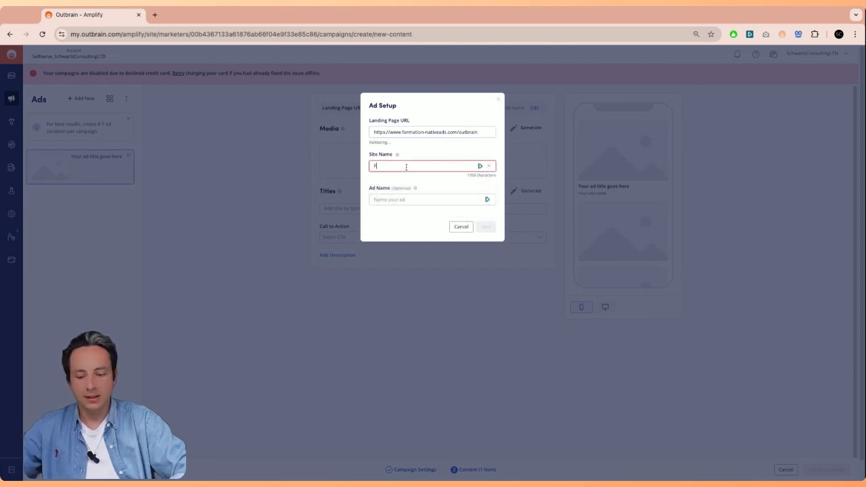
{"action": "type", "text": "ormation"}
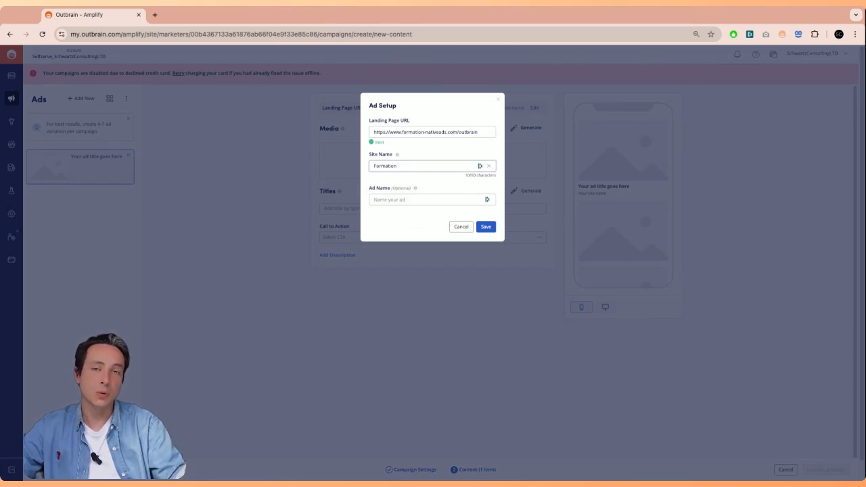
{"action": "type", "text": "Native Ads"}
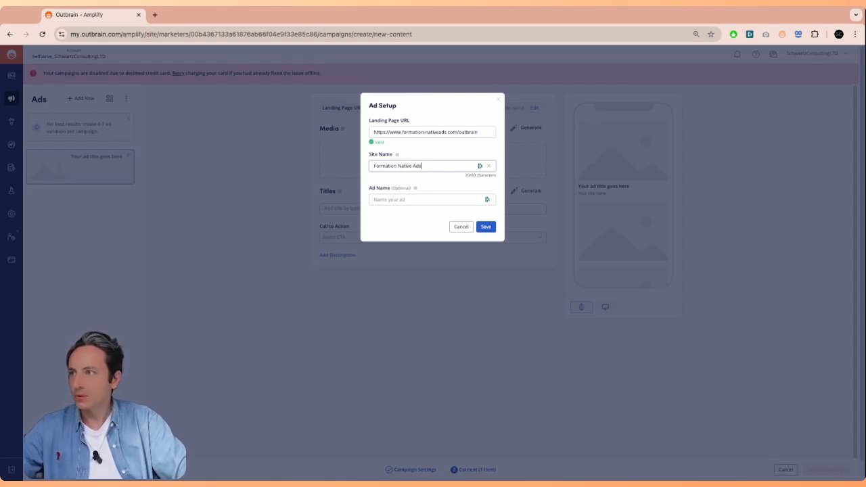
{"action": "left_click", "coordinate": [492, 229]}
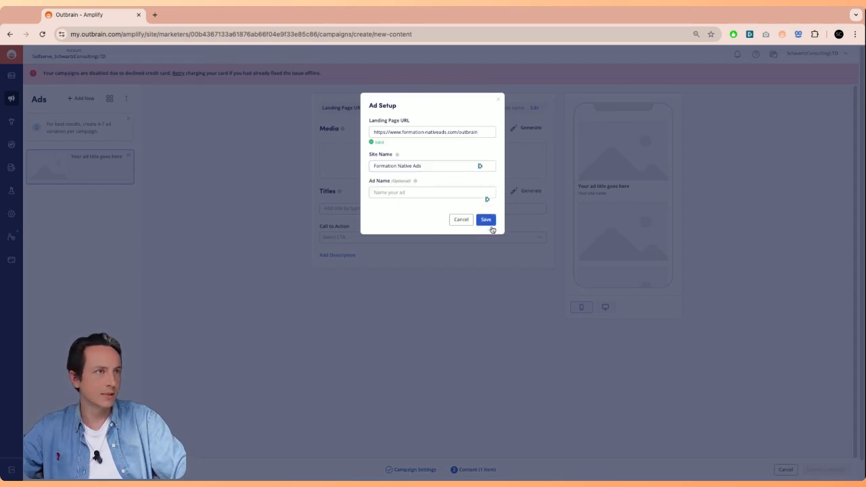
{"action": "left_click", "coordinate": [485, 221]}
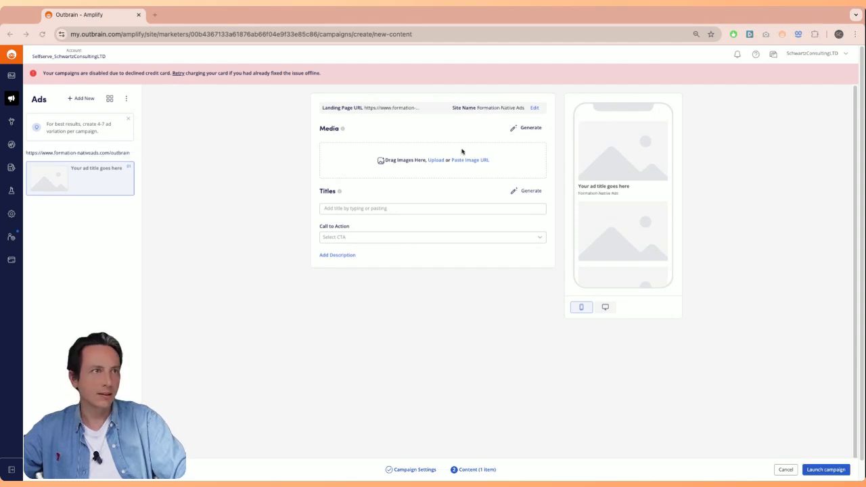
Upload an image of a person holding a smartphone to the ad and add the title "Formation Taboola : devenez expert pas à pas".
{"action": "left_click", "coordinate": [437, 161]}
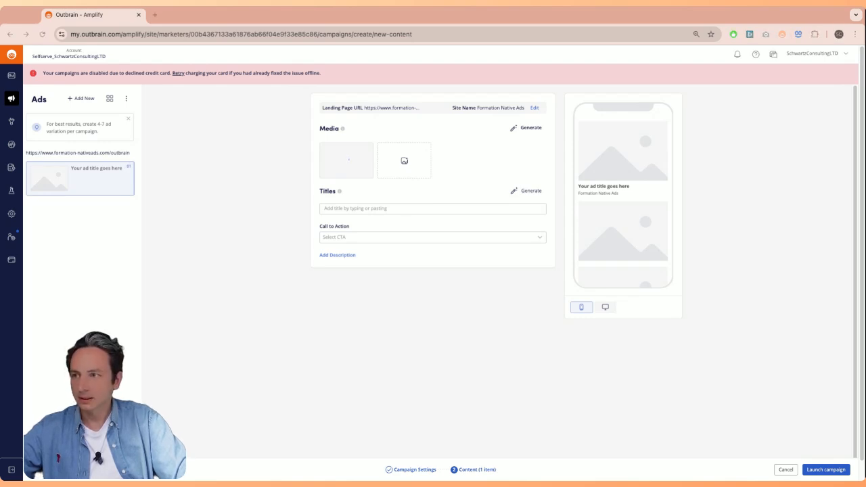
{"action": "left_click", "coordinate": [342, 255]}
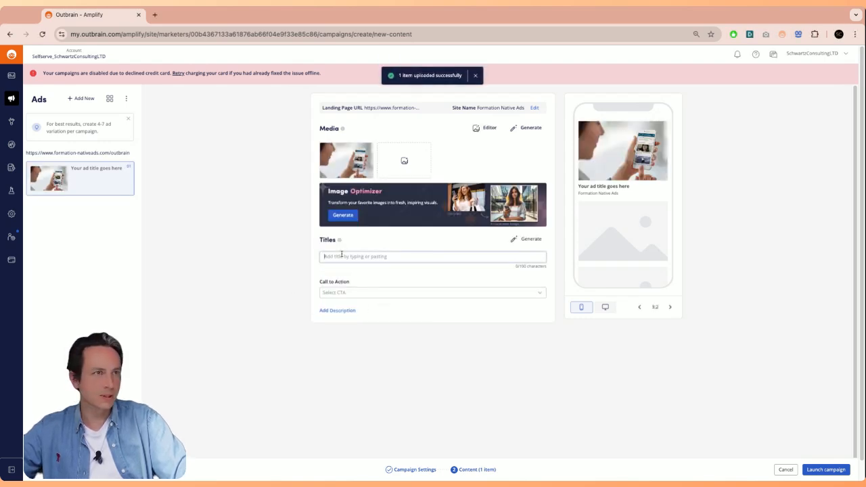
{"action": "type", "text": "Formation Taboola : devenez expert pas à pas"}
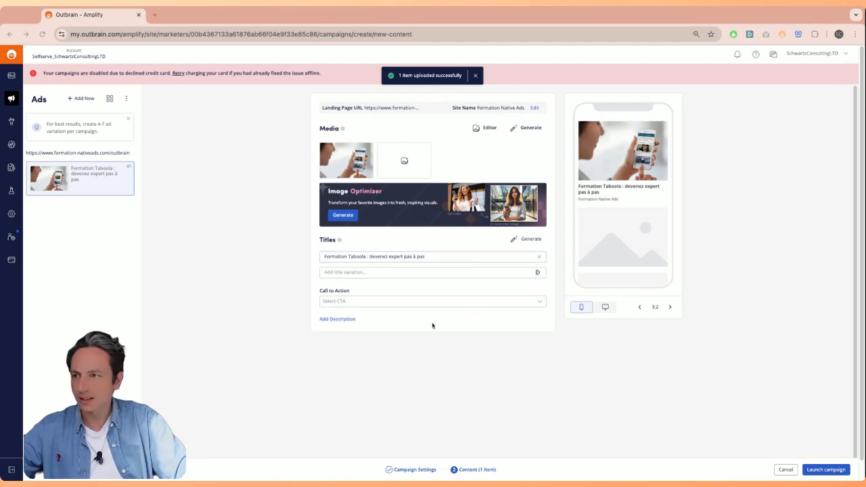
Add the title variations "Formation Taboola : et si vous deveniez expert ?" and "Pas de résultats avec Taboola ? Formez-vous !" to the ad.
{"action": "left_click", "coordinate": [356, 273]}
{"action": "type", "text": "Formation Taboola : et si vous deveniez expert ?"}
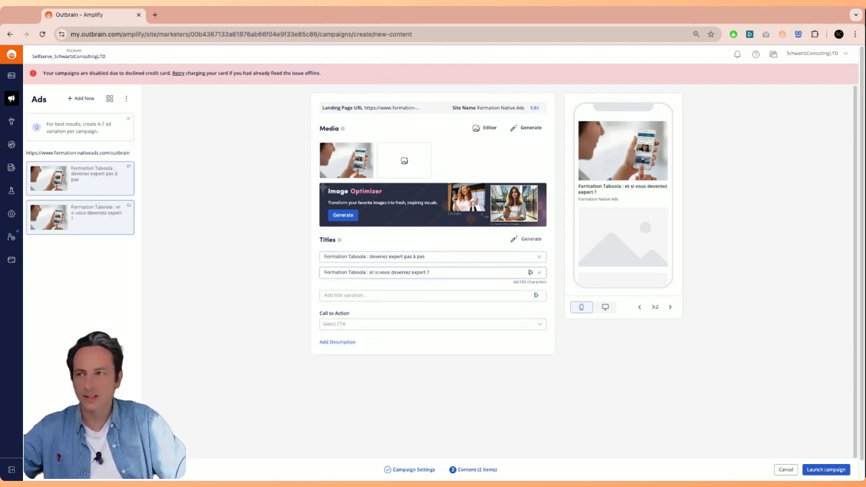
{"action": "left_click", "coordinate": [20, 333]}
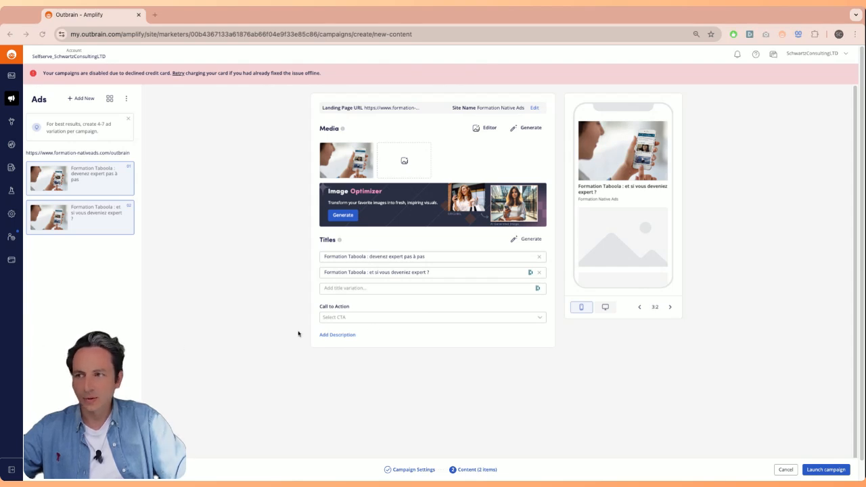
{"action": "left_click", "coordinate": [353, 289]}
{"action": "type", "text": "Pas de résultats avec Taboola ? Formez-vous !"}
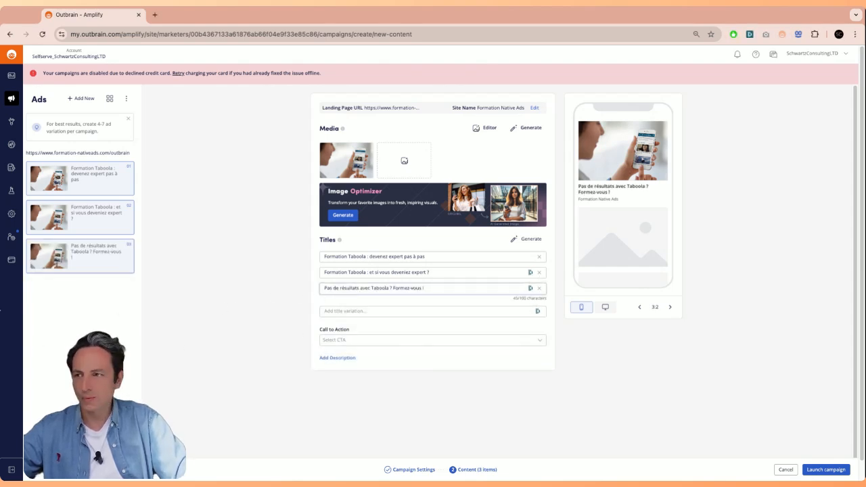
{"action": "left_click", "coordinate": [1, 311]}
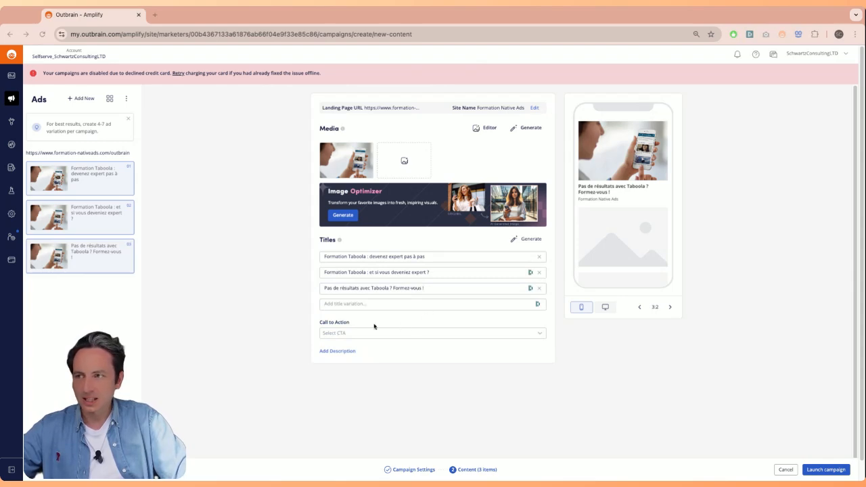
Add the title variations "Vous débutez sur Taboola ? On vous forme !" and "Comment bien démarrer sur Taboola ?" to the ad.
{"action": "left_click", "coordinate": [341, 304]}
{"action": "type", "text": "Vous débutez sur Taboola ? On vous forme !"}
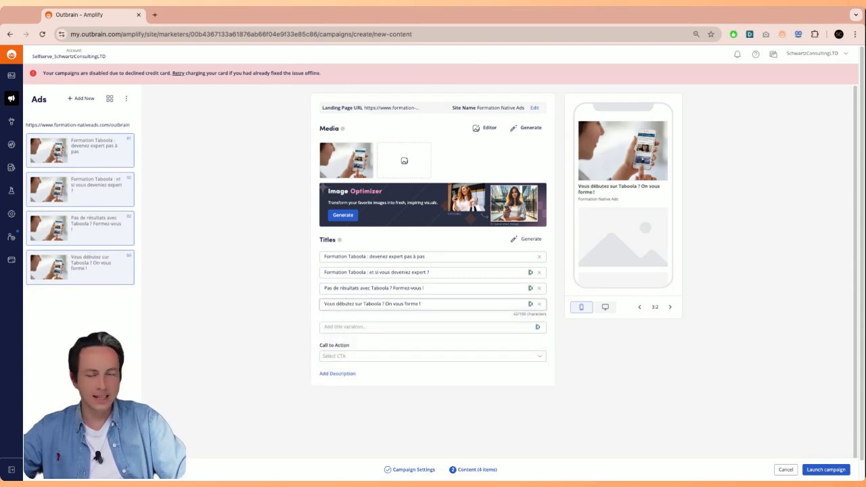
{"action": "left_click", "coordinate": [1, 291]}
{"action": "left_click", "coordinate": [366, 320]}
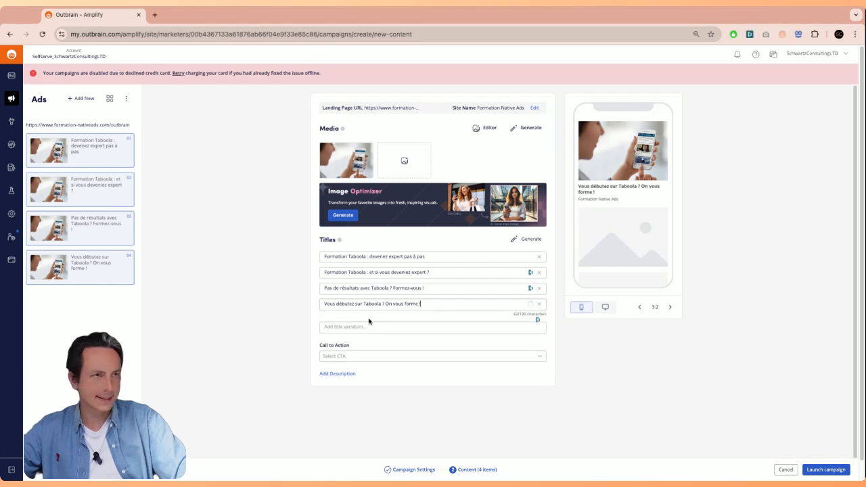
{"action": "left_click", "coordinate": [286, 315]}
{"action": "left_click", "coordinate": [358, 320]}
{"action": "type", "text": "Comment bien démarrer sur Taboola ?"}
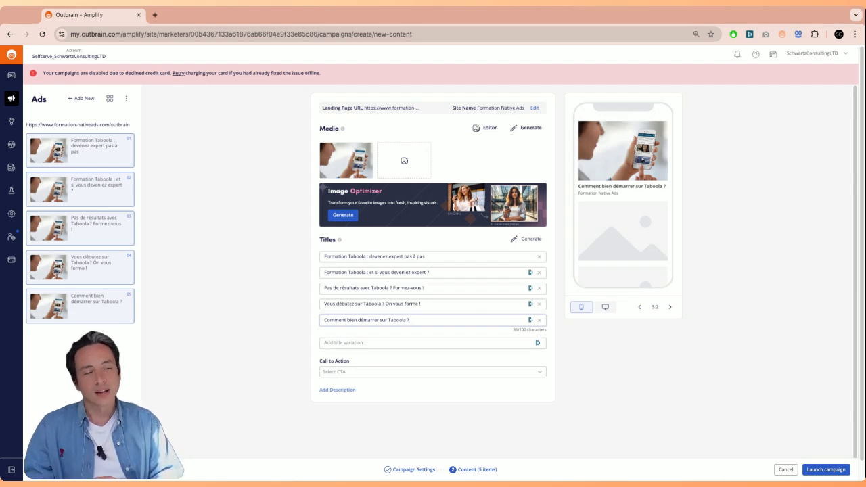
Leave the call to action and description empty and launch the campaign with its five ad variations.
{"action": "scroll", "coordinate": [443, 354], "scroll_direction": "down", "scroll_amount": 1}
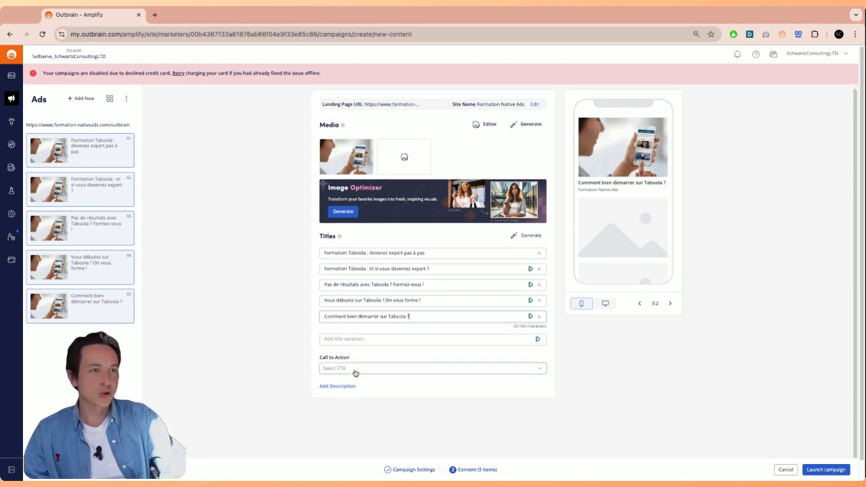
{"action": "left_click", "coordinate": [366, 392]}
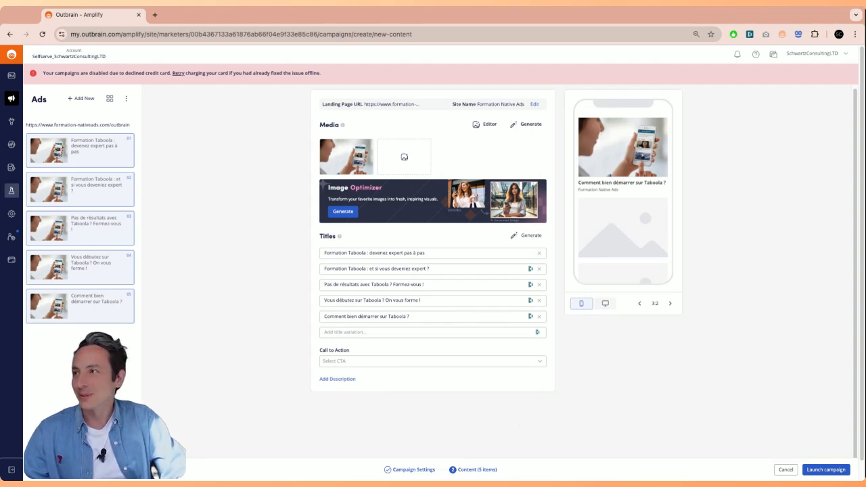
{"action": "left_click", "coordinate": [824, 470]}
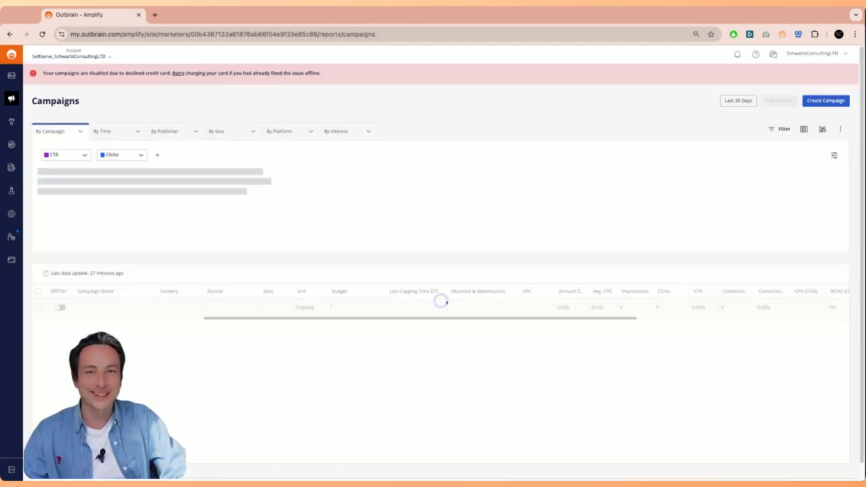